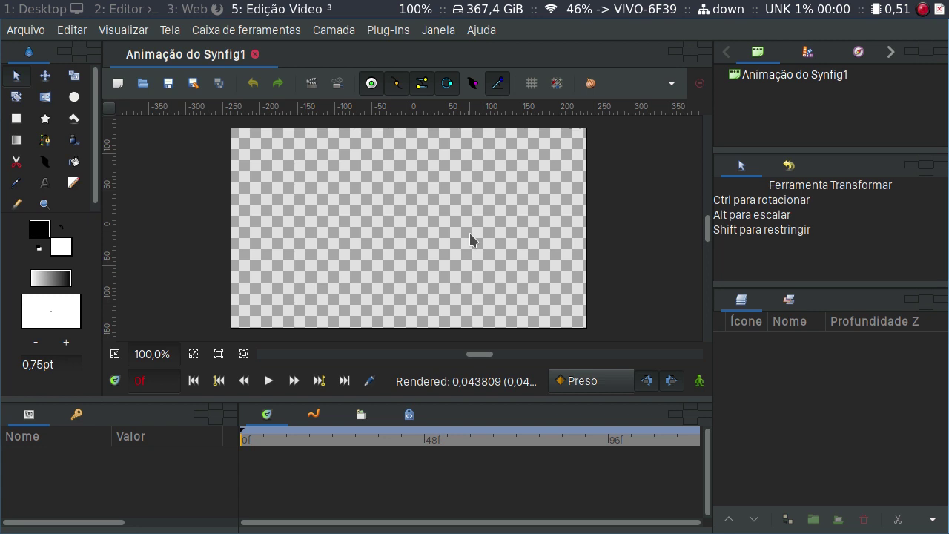
View the About Synfig Studio information and close it.
click(478, 31)
click(504, 174)
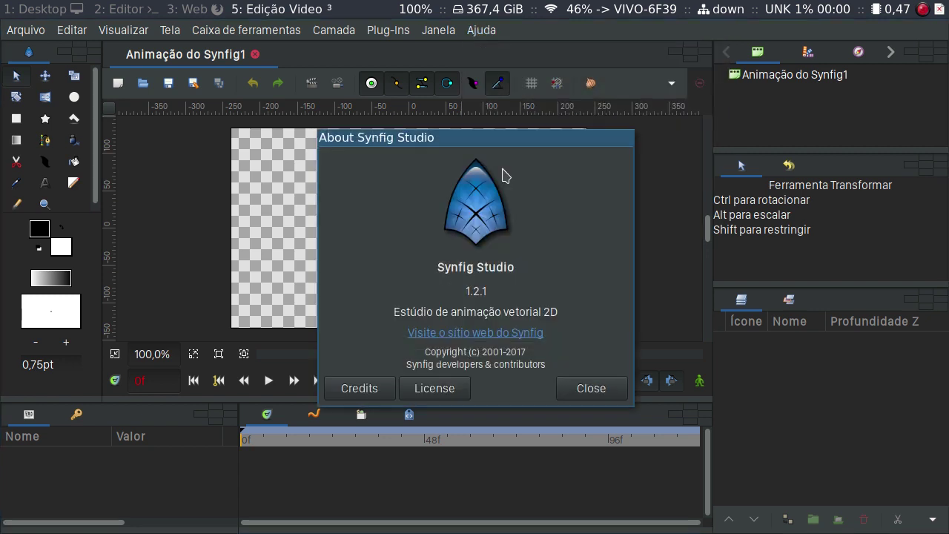
drag(484, 139, 451, 83)
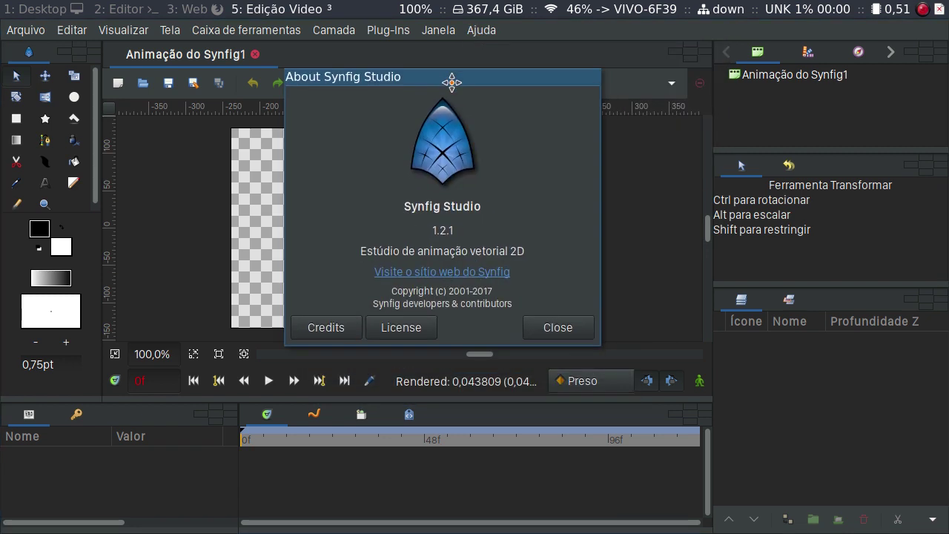
click(564, 335)
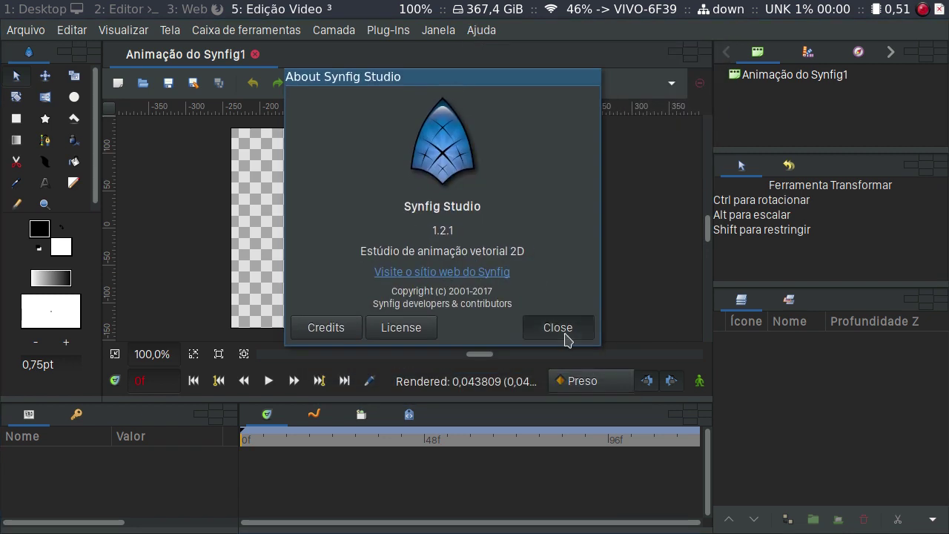
Try the Composição workspace layout and the Animação workspace layout.
click(438, 31)
mouse_move(449, 53)
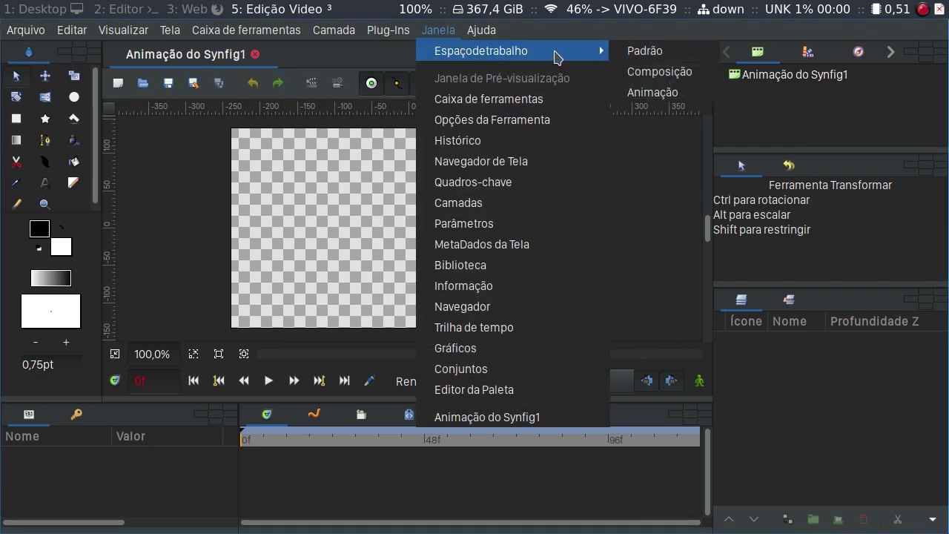
click(652, 72)
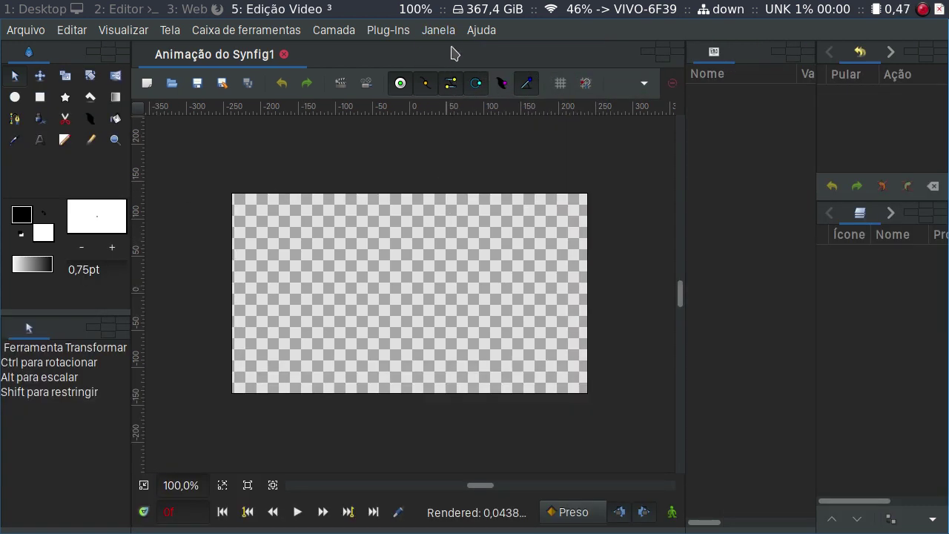
click(449, 32)
mouse_move(492, 50)
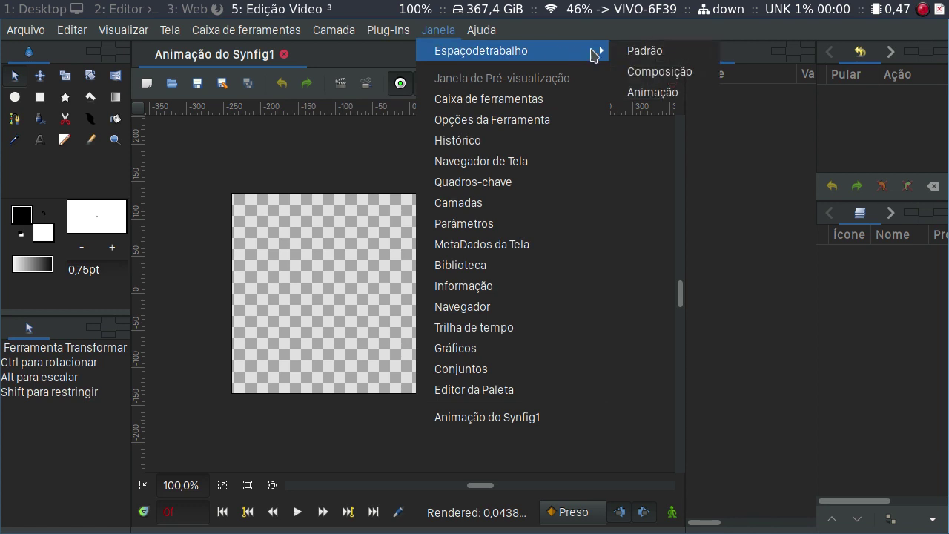
click(641, 94)
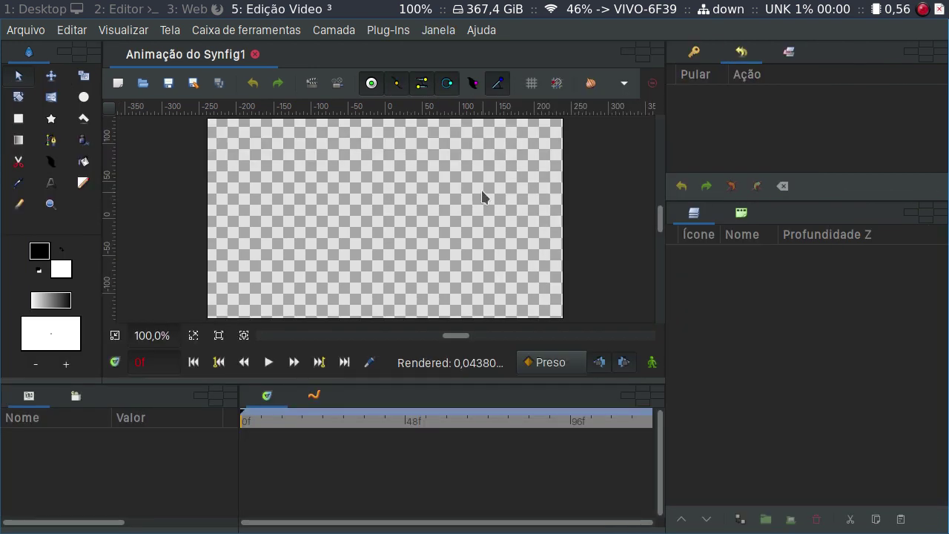
Restore the Padrão workspace layout.
click(444, 32)
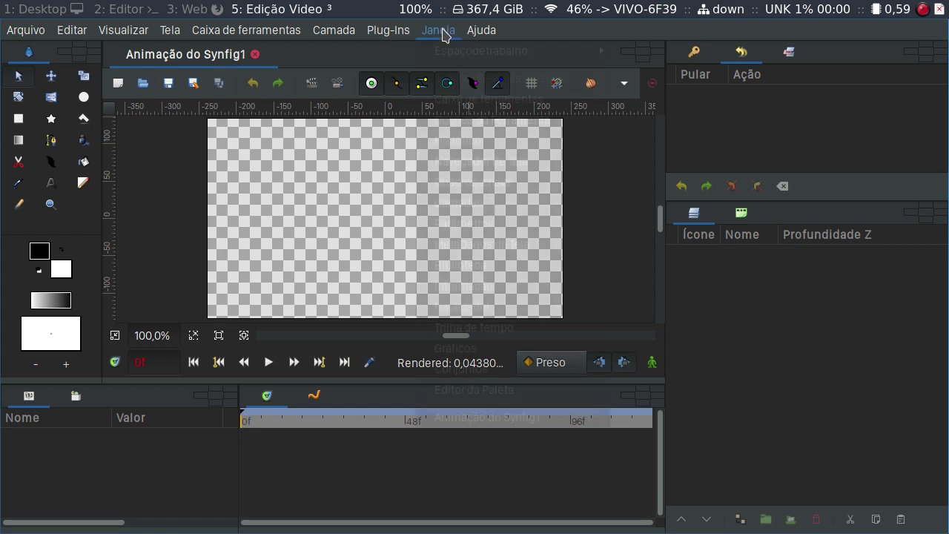
mouse_move(521, 47)
click(614, 47)
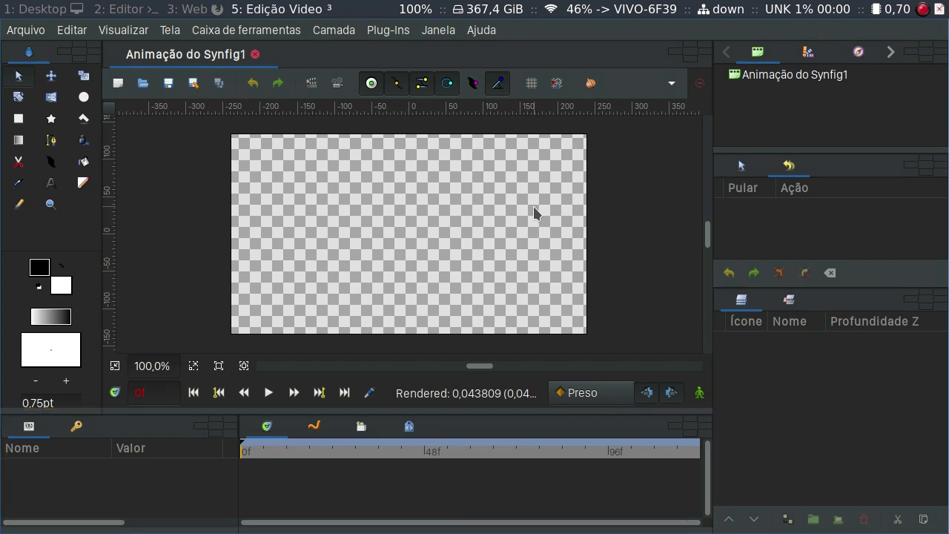
Examine the Interface and Documento pages of the preferences, including the new canvas defaults, and close them.
click(80, 31)
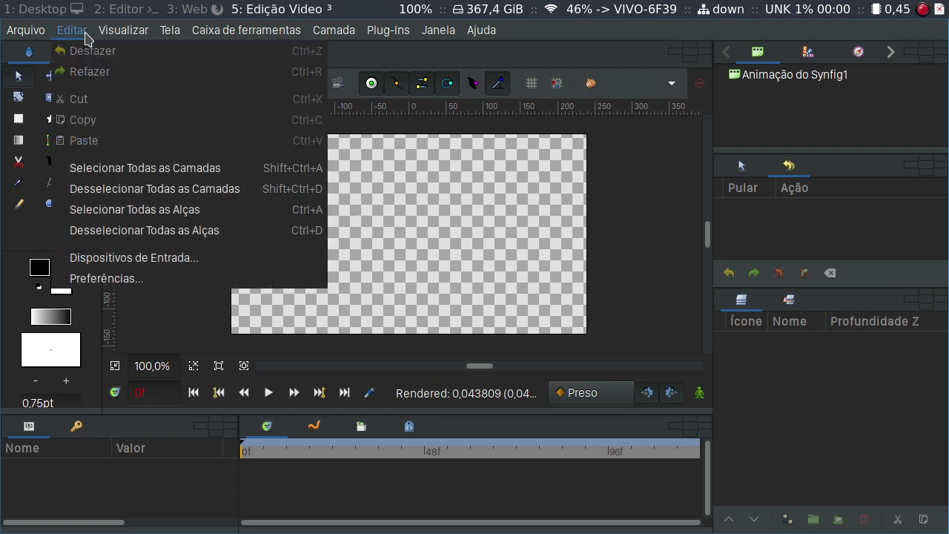
click(122, 276)
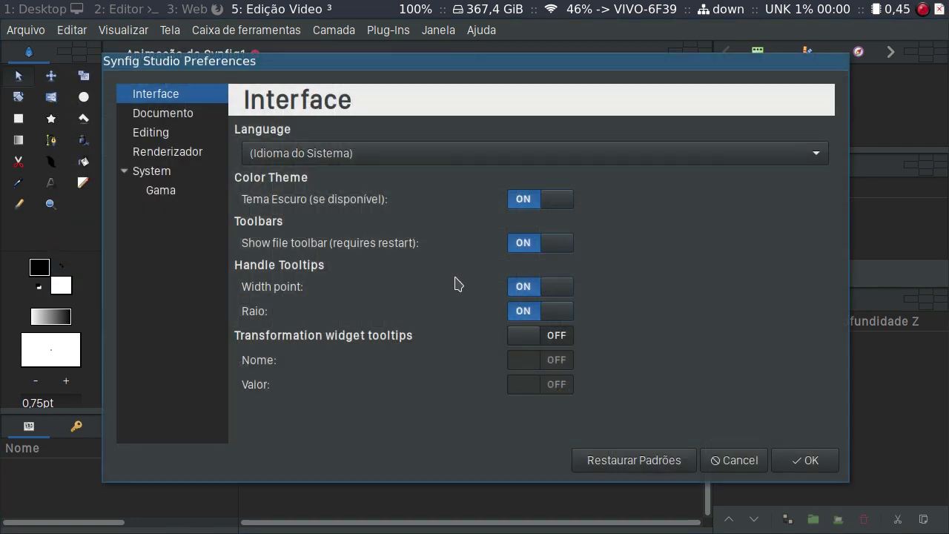
click(141, 115)
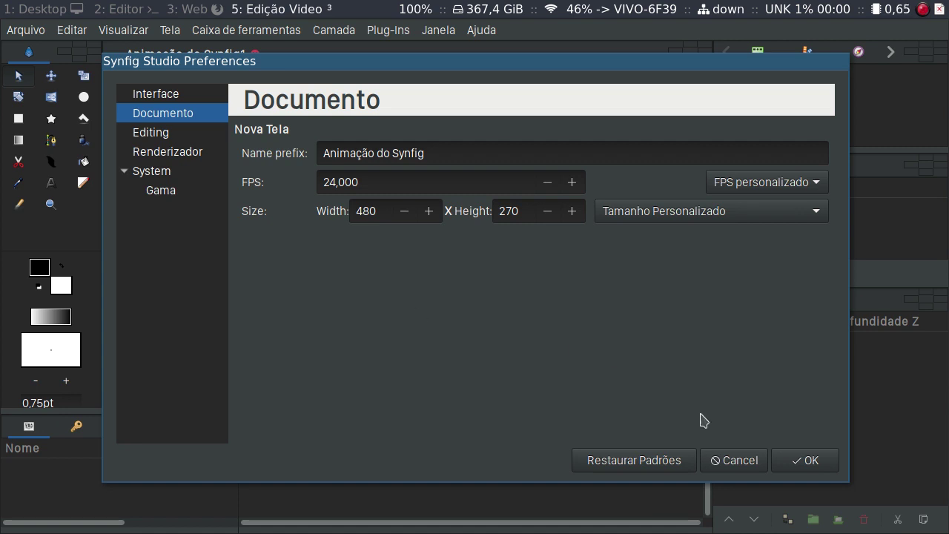
click(791, 463)
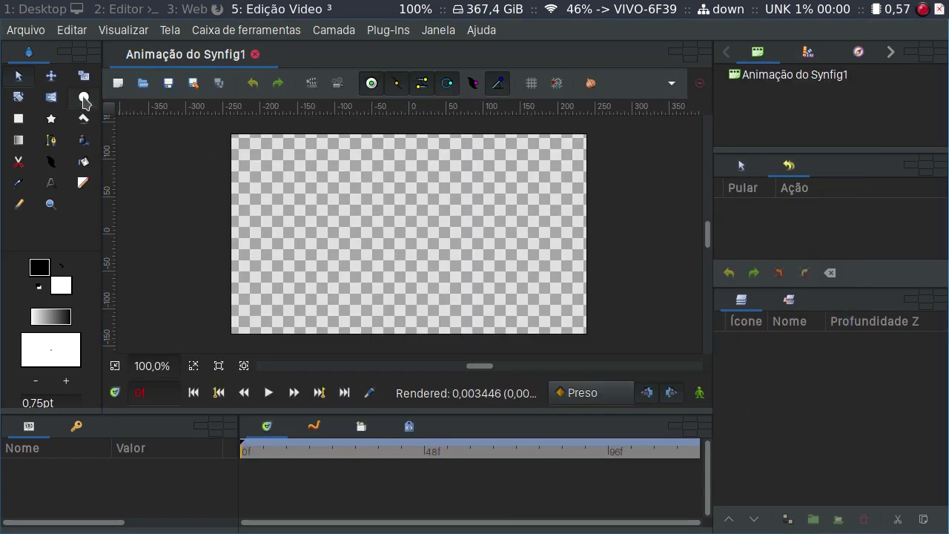
Draw a circle with a radius of about 41 pt above and slightly left of the canvas centre and show its handles.
click(83, 97)
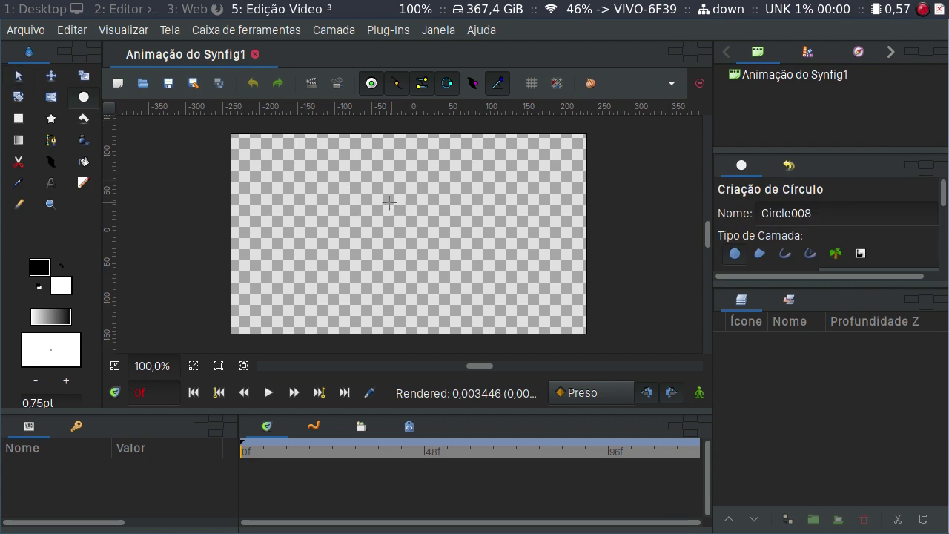
drag(389, 202, 421, 235)
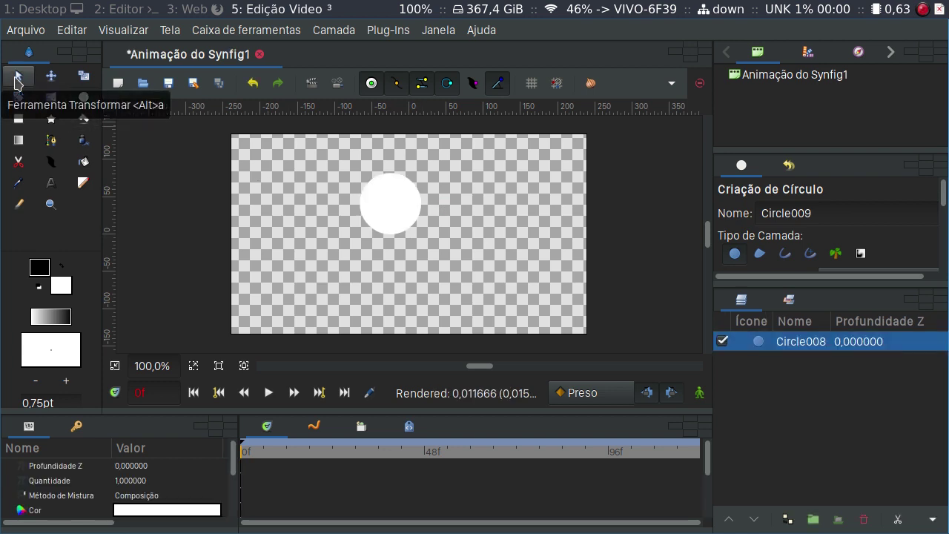
click(18, 77)
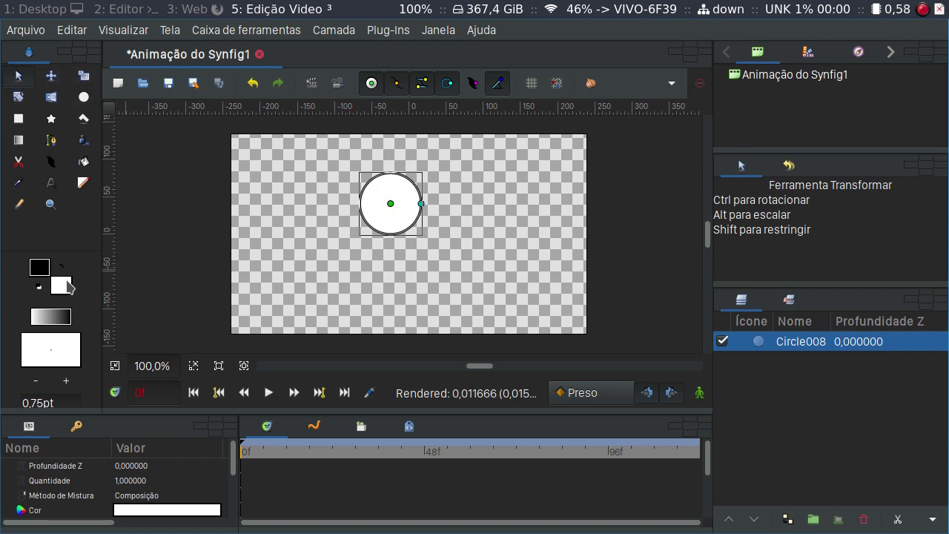
Set the fill colour to dark red, HTML code 490707, with red 56.8, green 20.4, blue 20.3 and alpha 100.
click(61, 285)
click(285, 202)
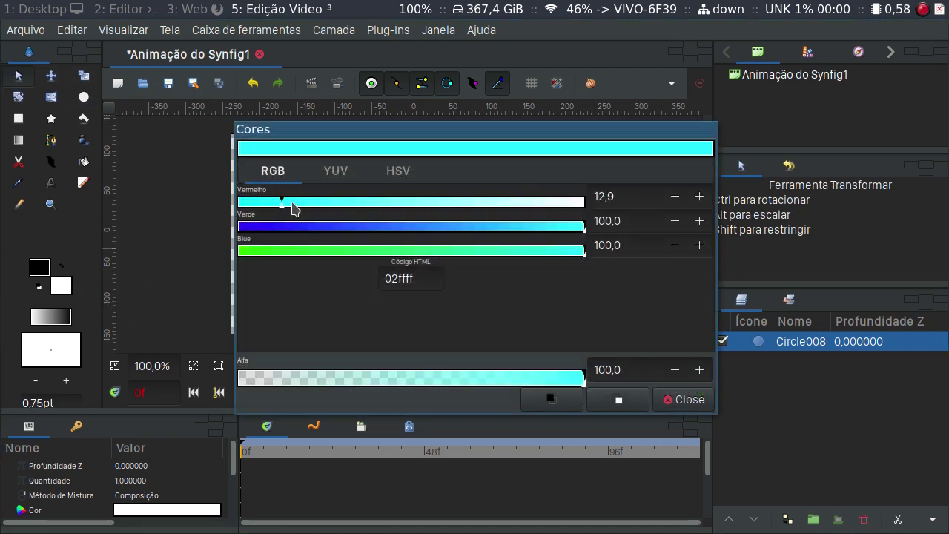
click(304, 202)
click(318, 226)
click(365, 226)
click(411, 251)
click(432, 251)
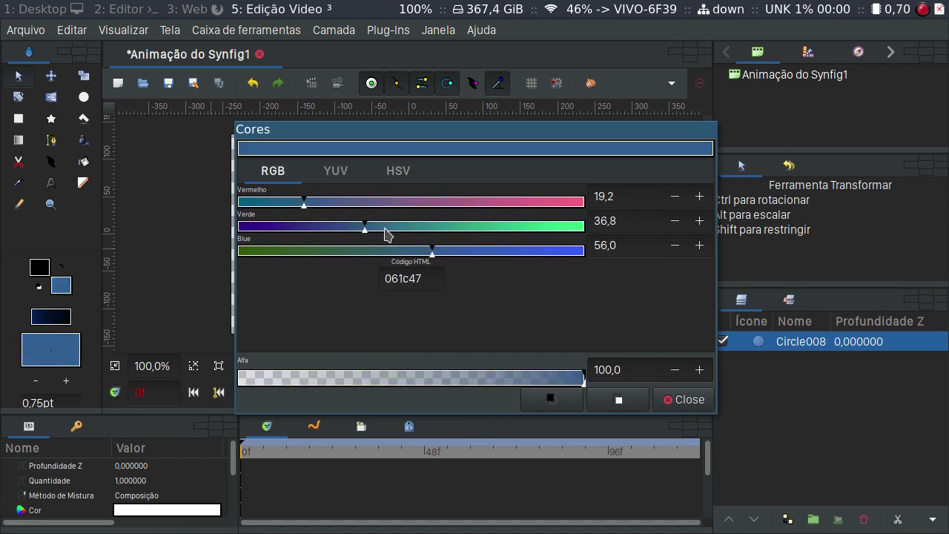
click(425, 226)
click(438, 201)
click(508, 202)
click(307, 226)
click(309, 251)
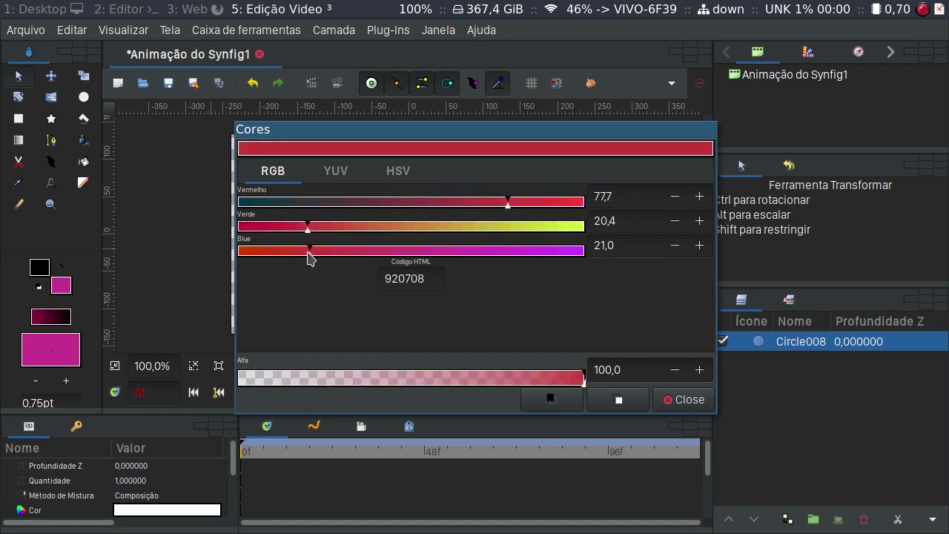
click(308, 251)
click(435, 201)
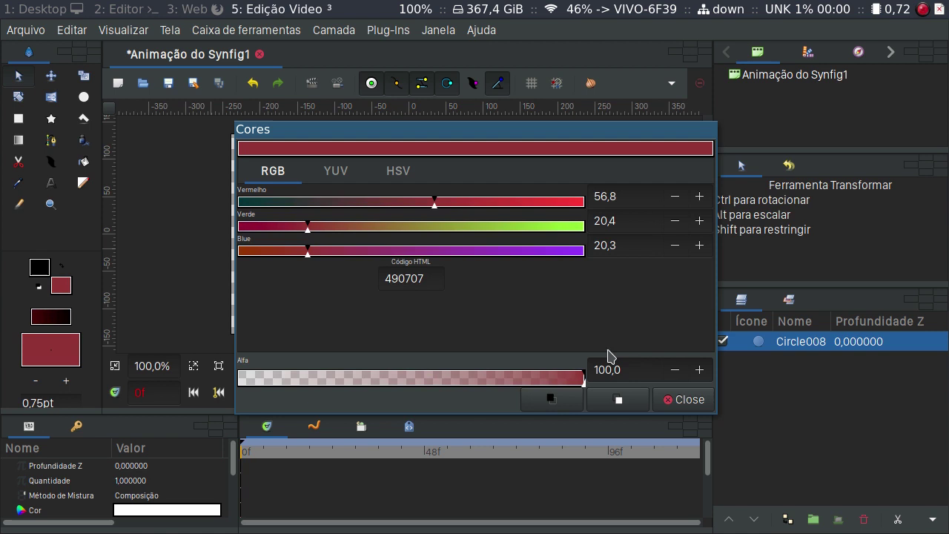
click(681, 406)
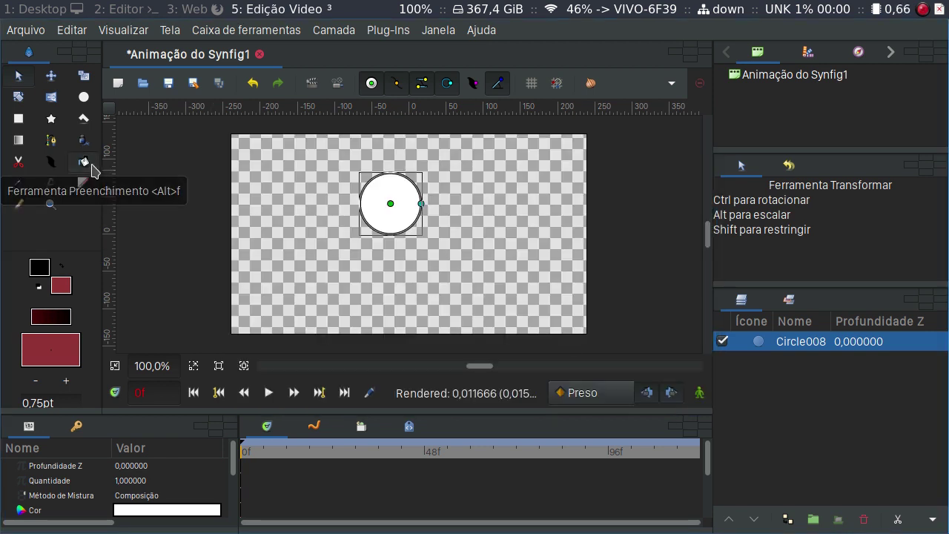
Fill the circle with the dark red colour and move it to the canvas's lower-left corner, at about -182, -85 pt.
click(83, 161)
click(392, 201)
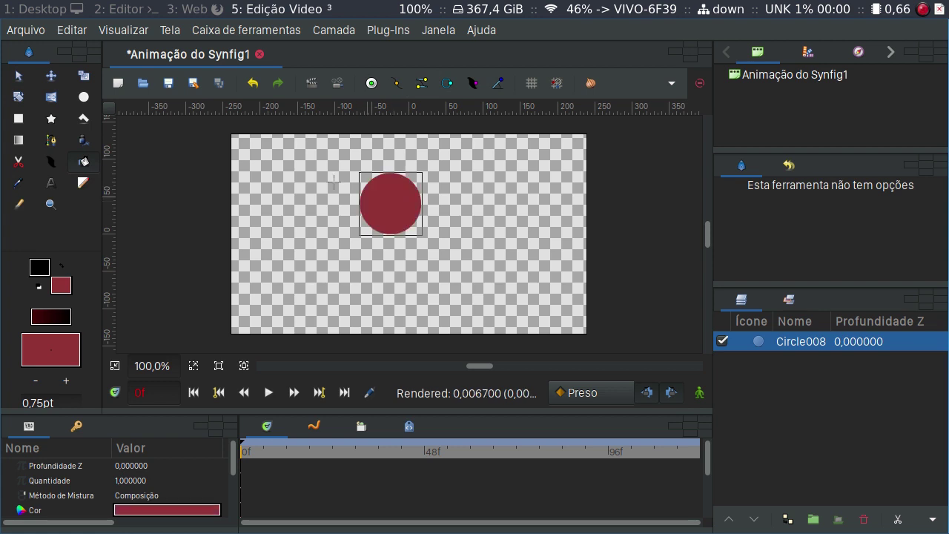
click(19, 78)
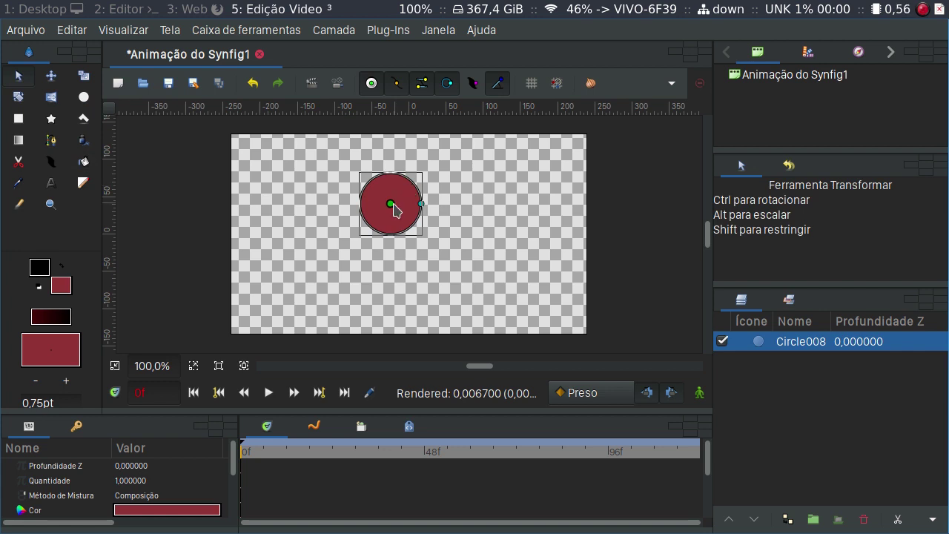
drag(393, 205, 273, 297)
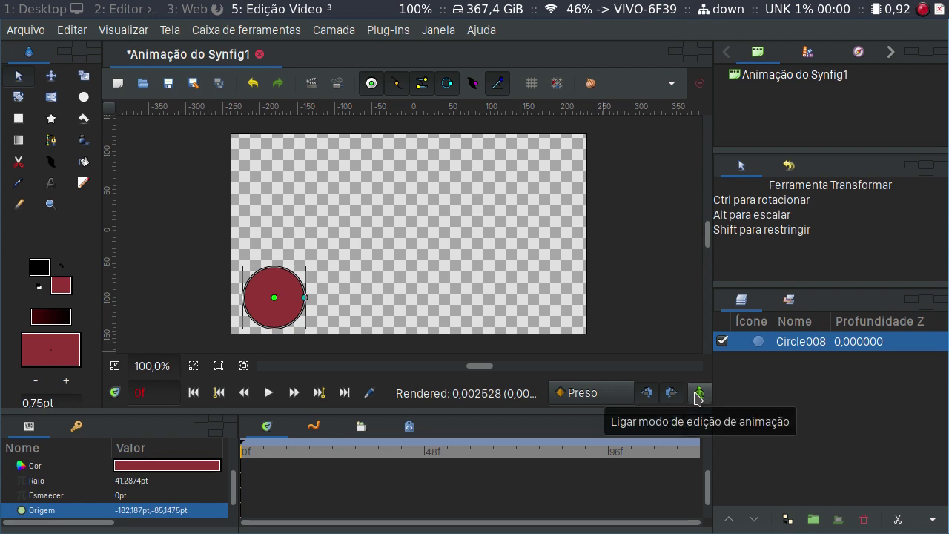
Turn on animation editing mode and set the current time to frame 24.
click(697, 395)
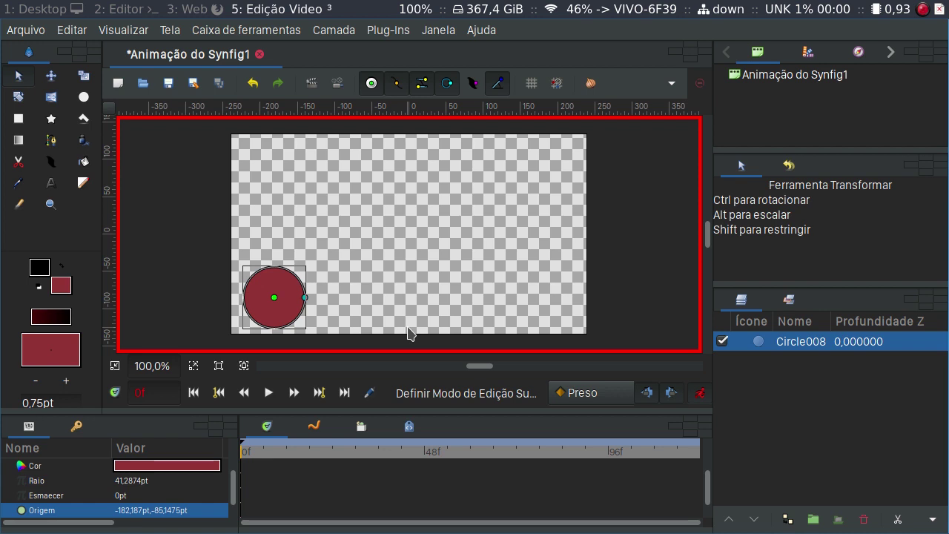
double_click(155, 391)
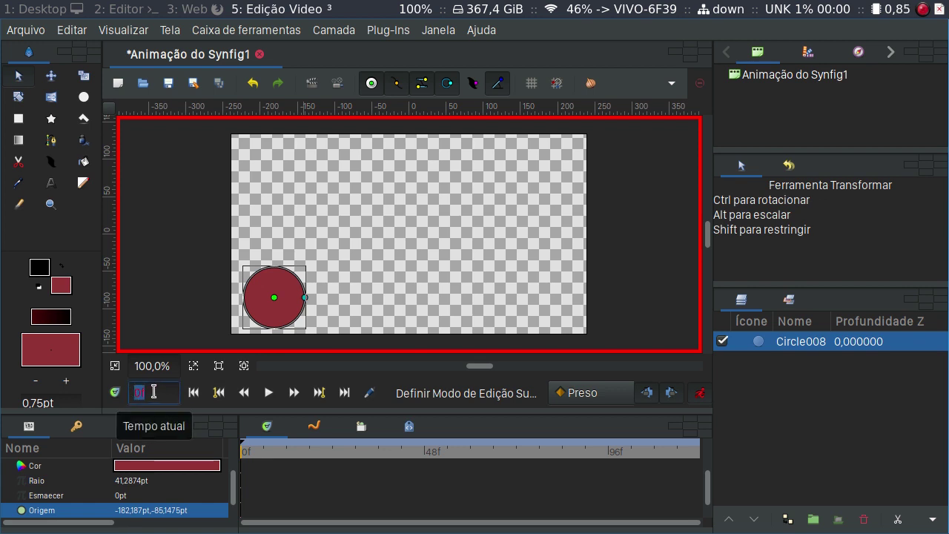
text(24)
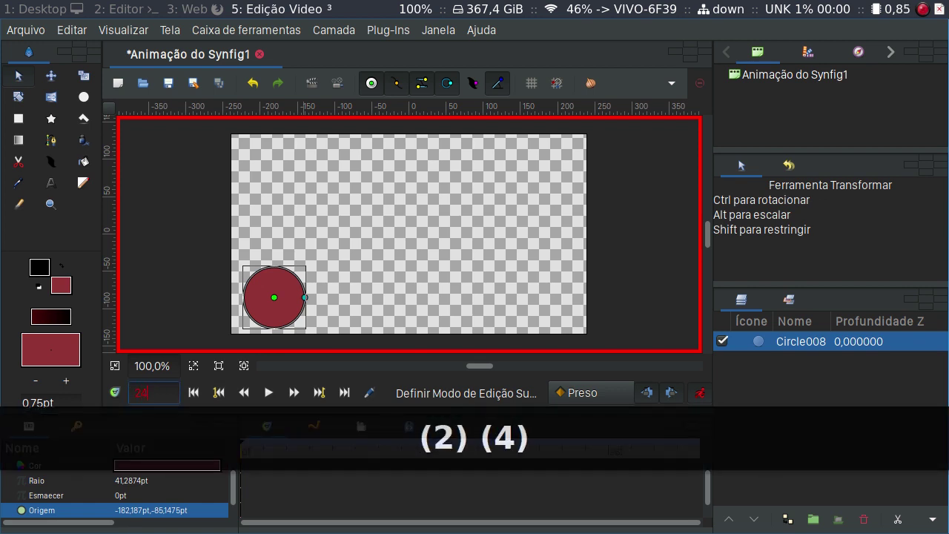
key(Return)
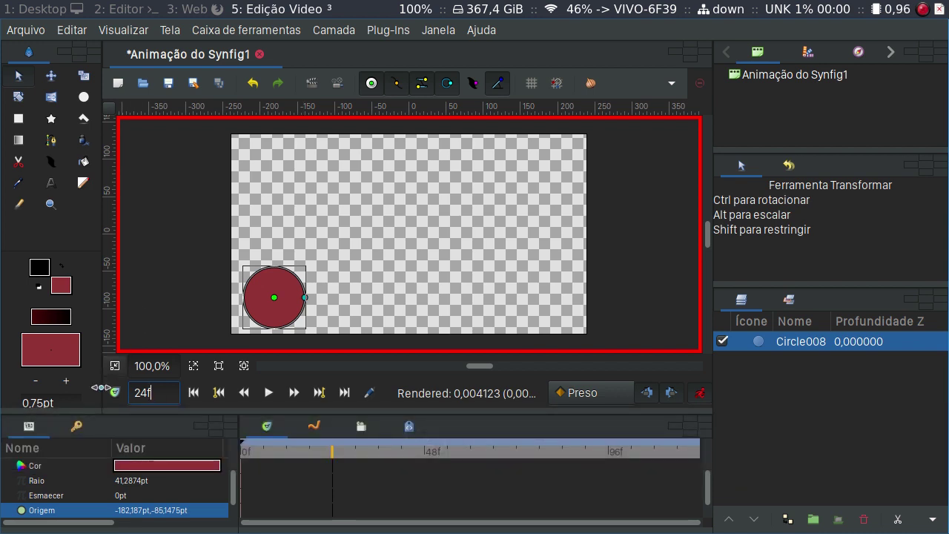
Add a keyframe at 24f and move the circle straight across to the canvas's lower-right corner.
click(80, 431)
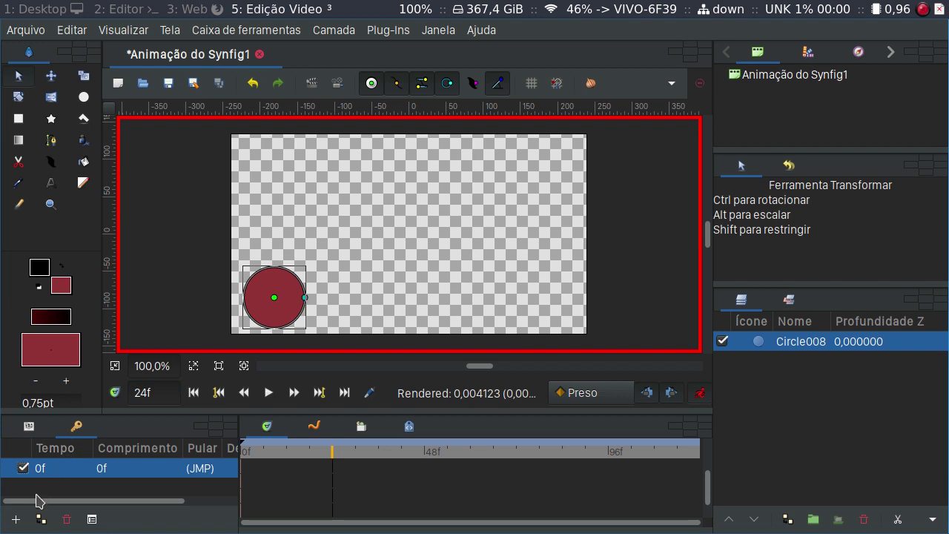
click(17, 519)
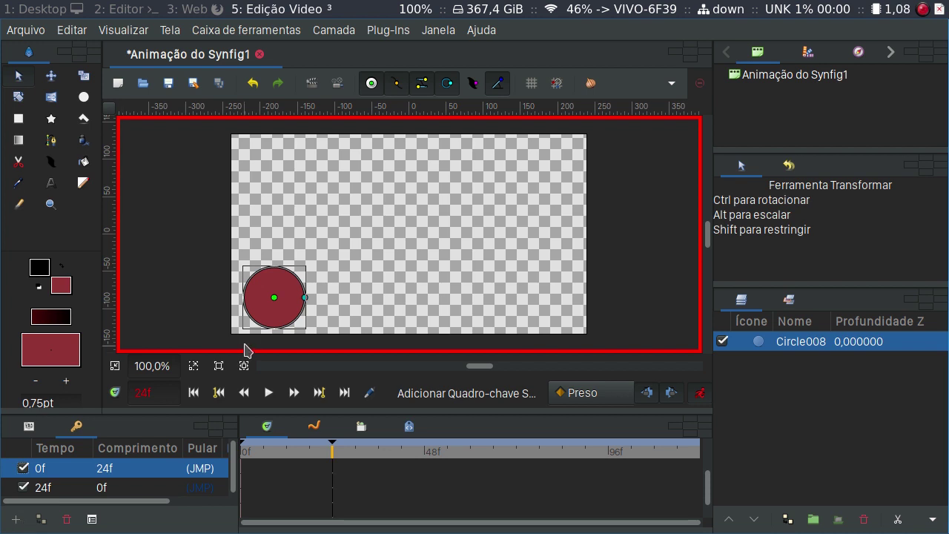
drag(274, 297, 541, 298)
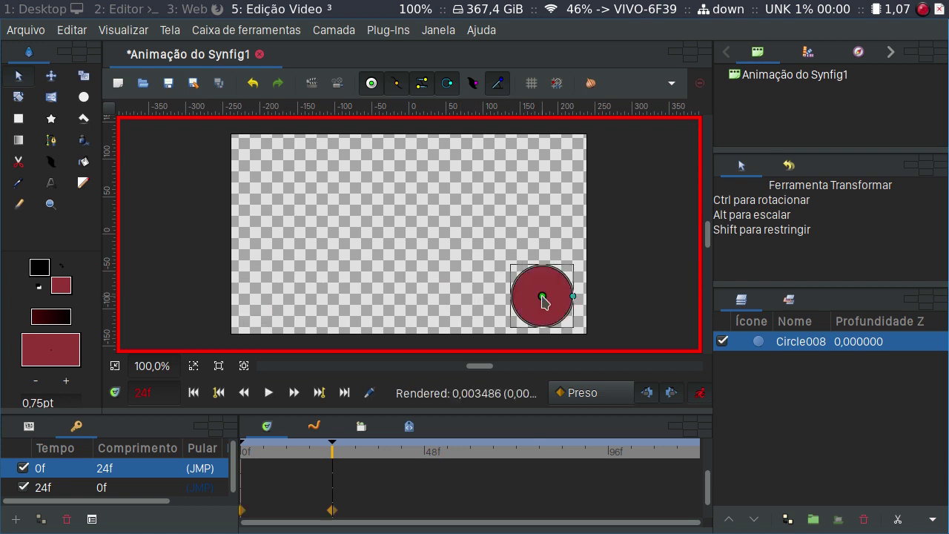
Check the circle's positions at the 0f and 24f keyframes and play the animation twice from the start.
click(193, 392)
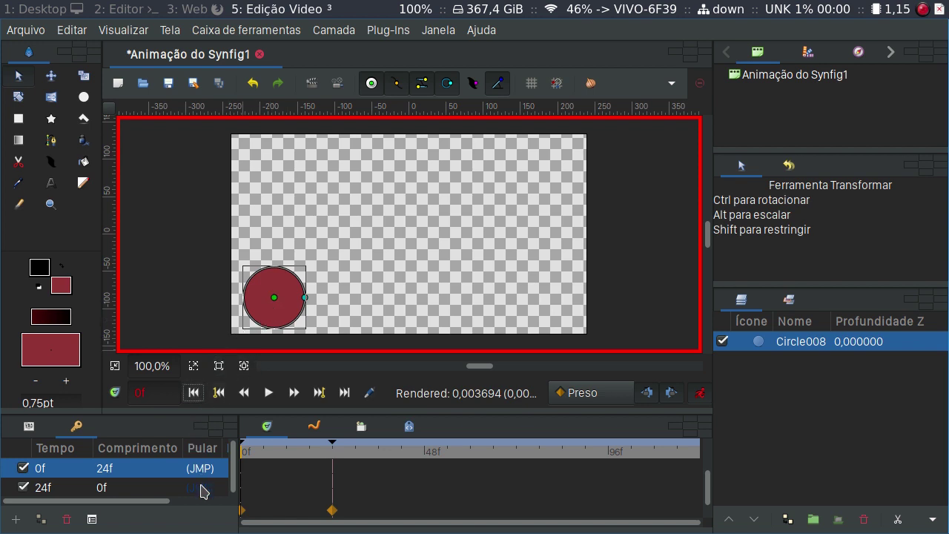
click(200, 487)
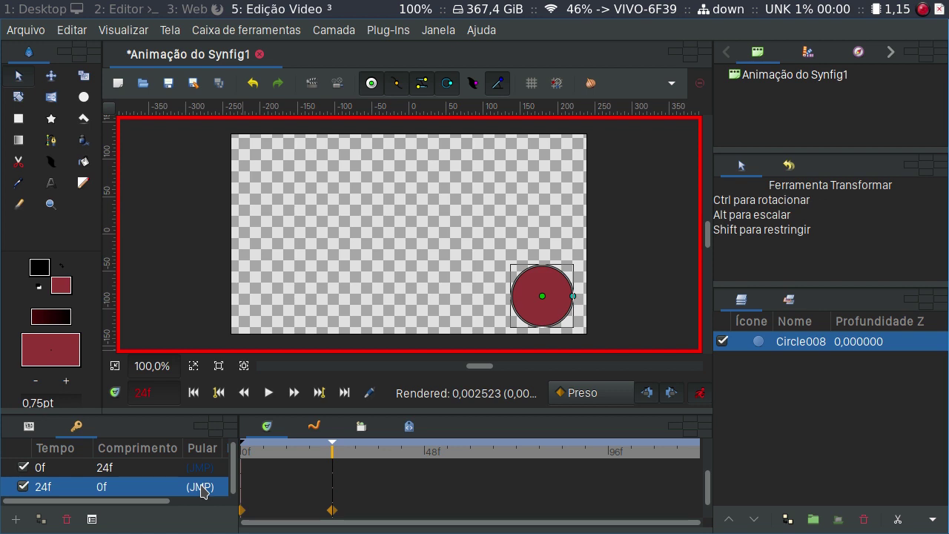
click(192, 400)
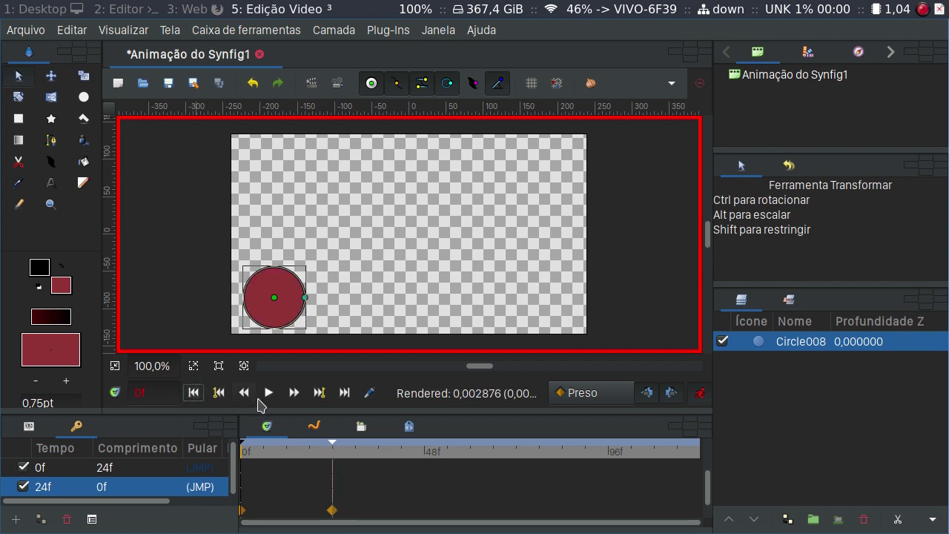
click(268, 394)
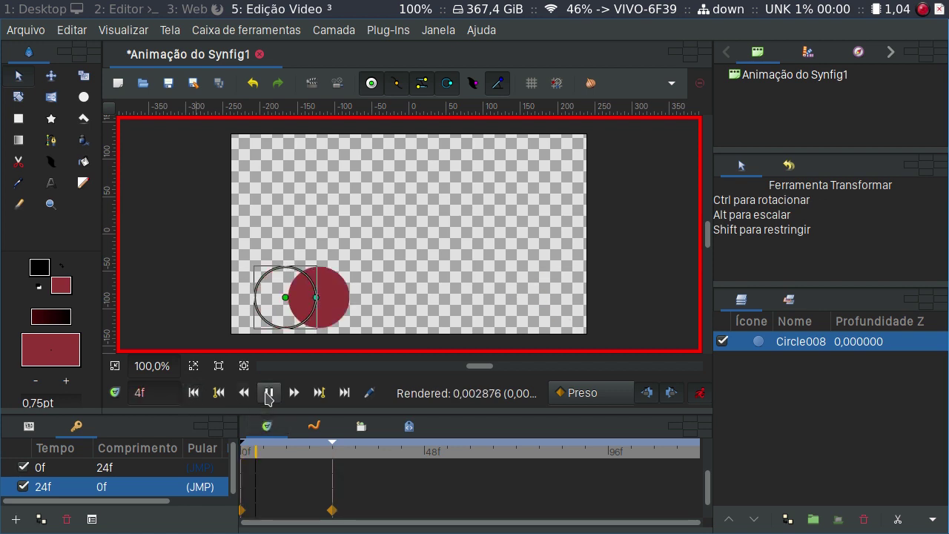
click(268, 394)
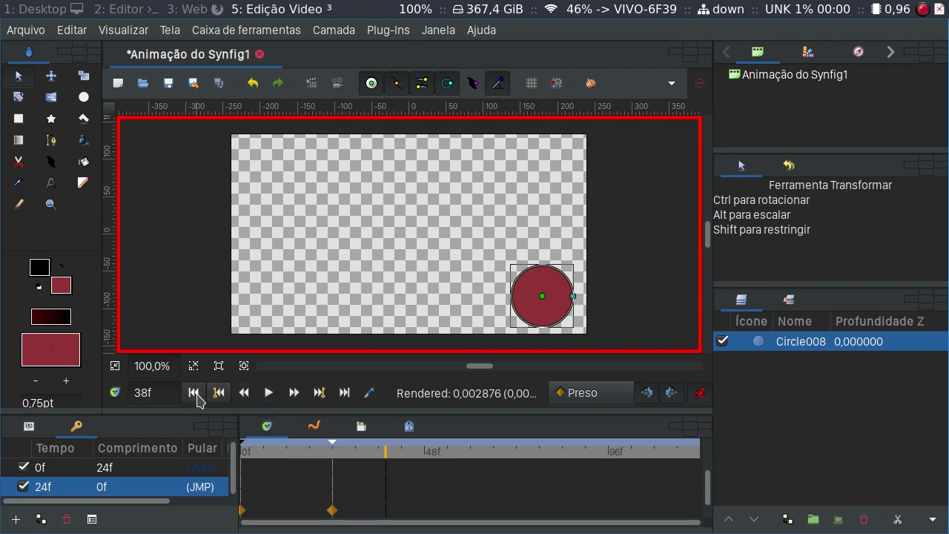
click(194, 392)
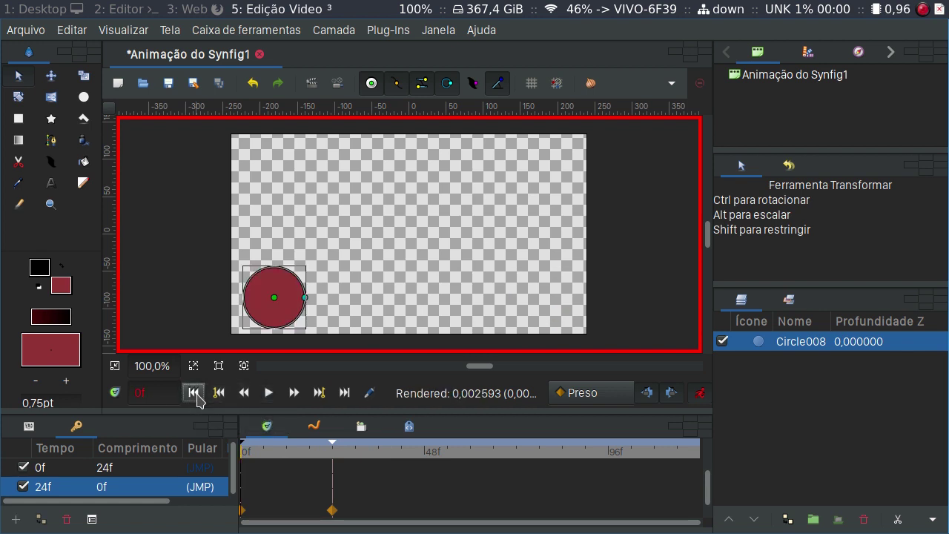
click(265, 393)
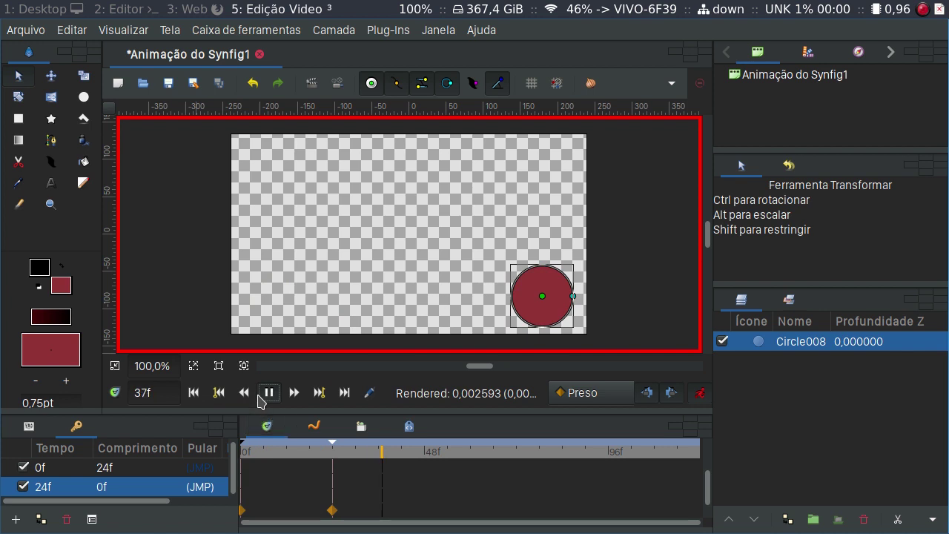
click(259, 396)
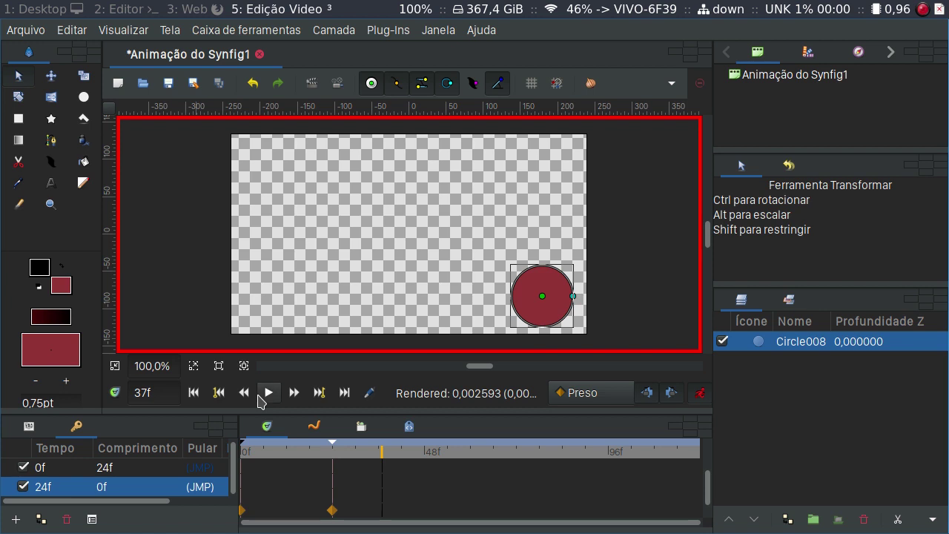